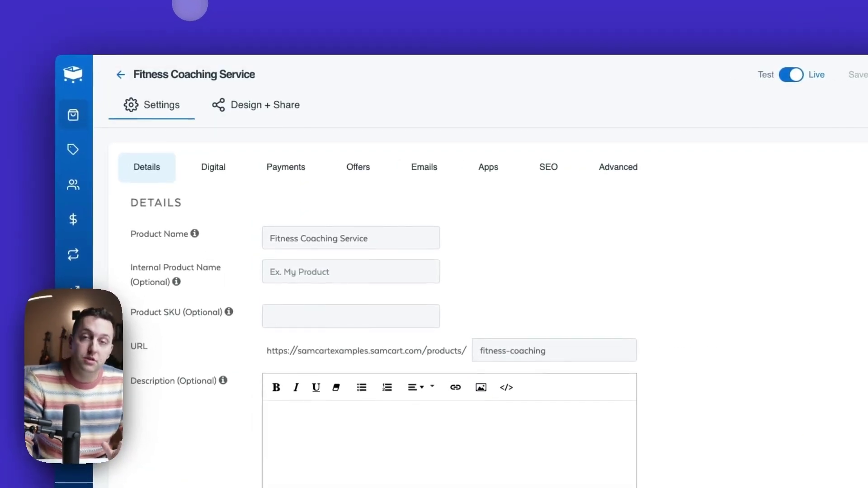
Generate the Slide checkout code for the Fitness Coaching Service product and copy its head-section script.
mouse_move(87, 115)
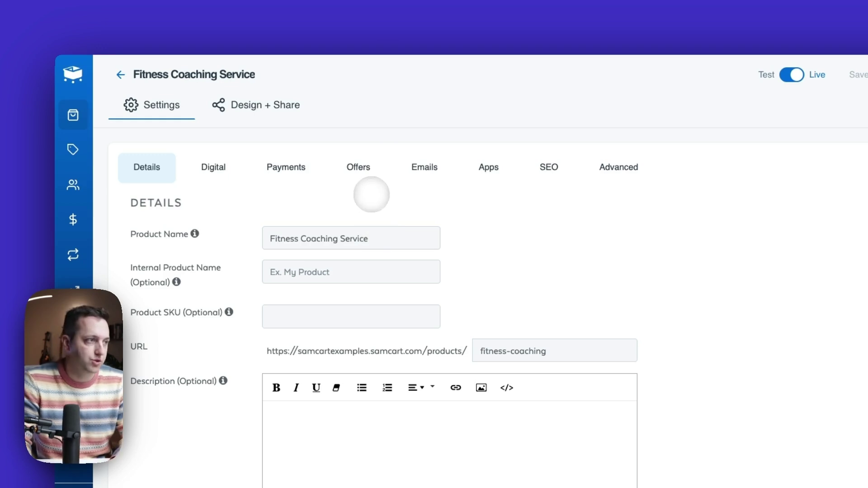
left_click(271, 107)
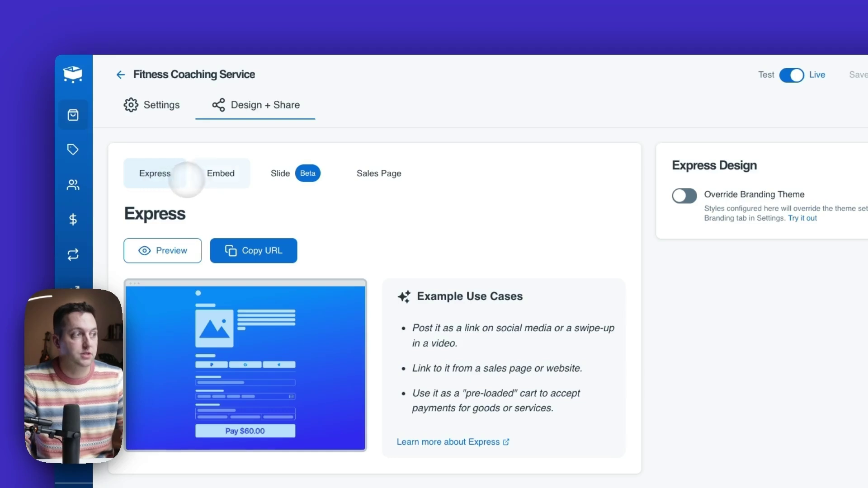
left_click(284, 174)
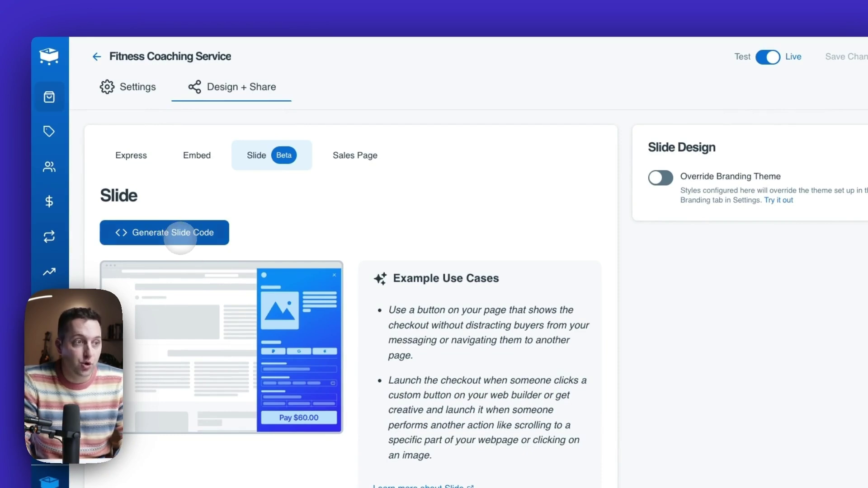
left_click(180, 235)
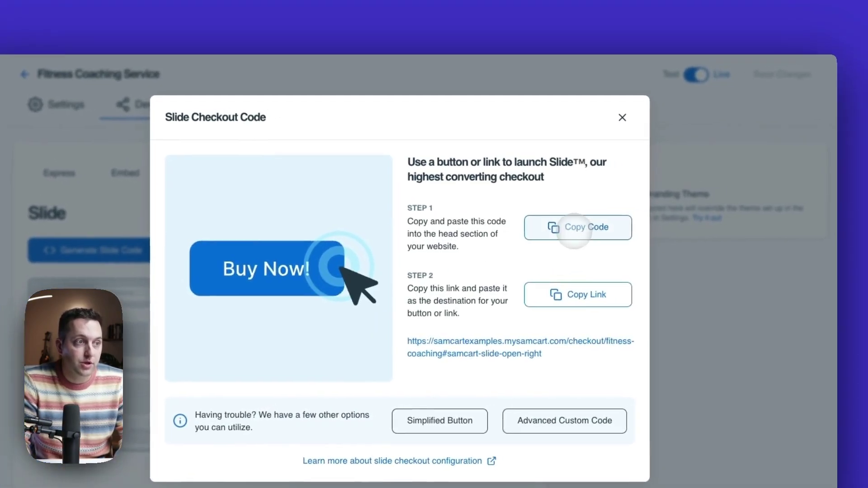
left_click(572, 228)
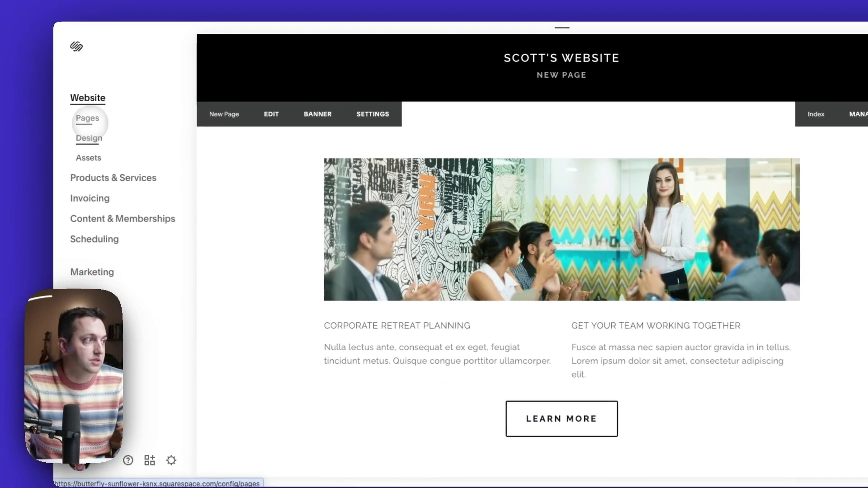
Switch to Squarespace, paste the copied Slide script into the site's header code injection, save it and leave the website tools.
left_click(89, 123)
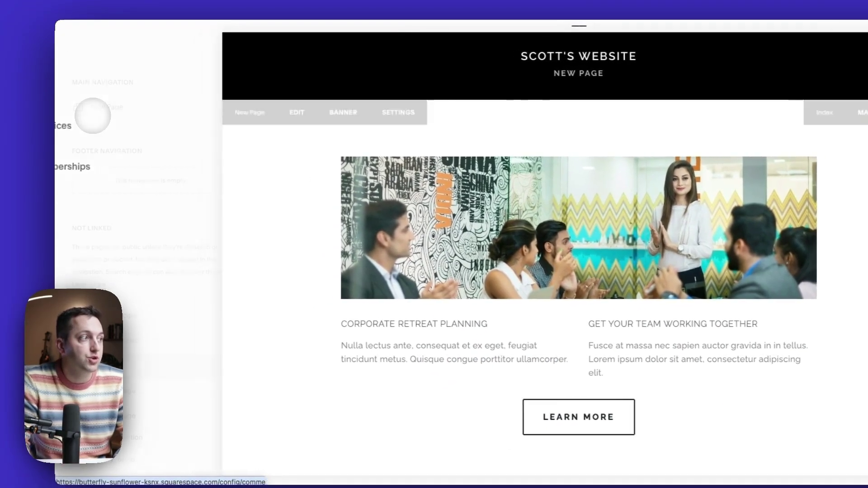
scroll(145, 226, "down", 5)
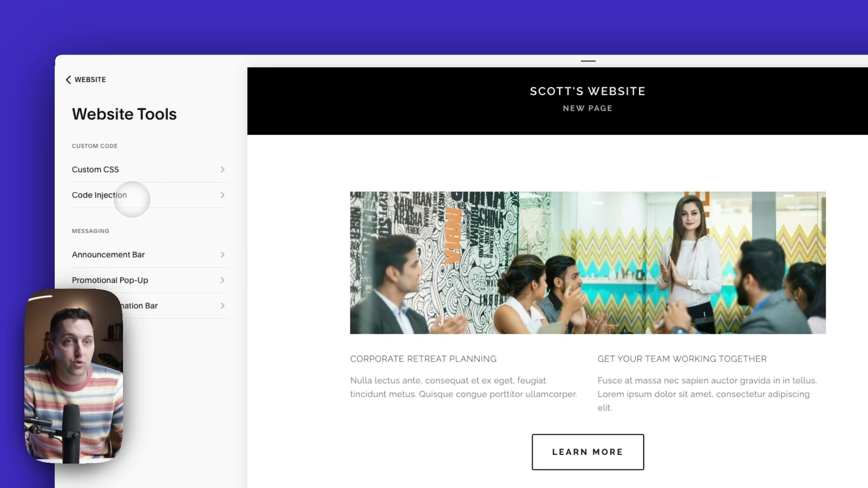
left_click(132, 198)
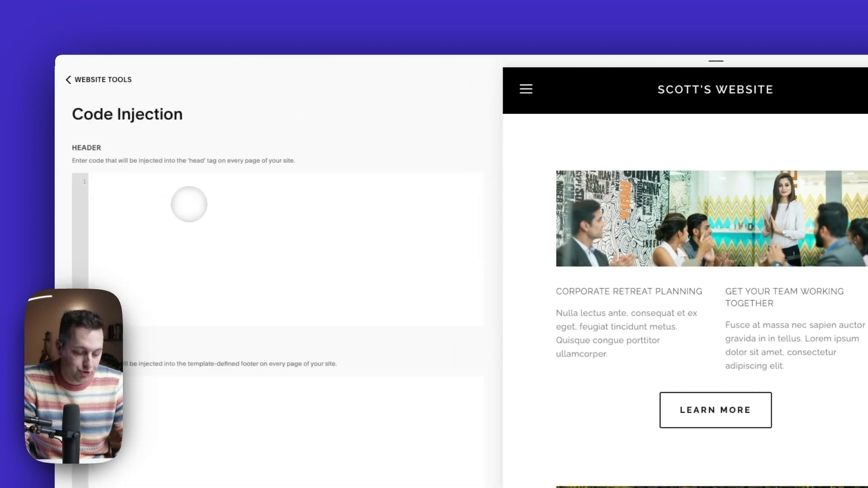
left_click(189, 204)
key("ctrl+v")
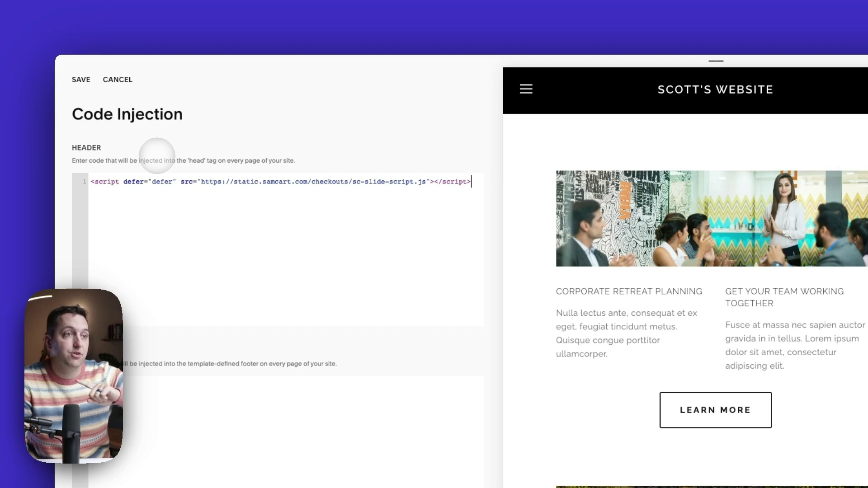
left_click(80, 79)
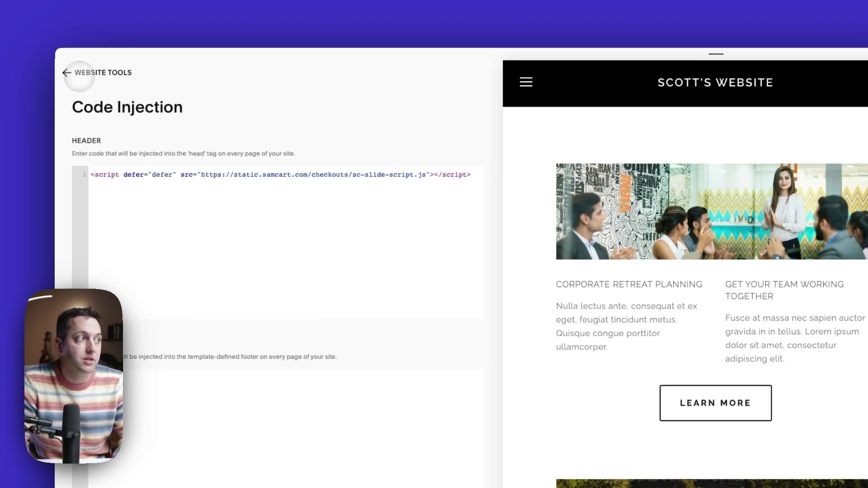
left_click(80, 75)
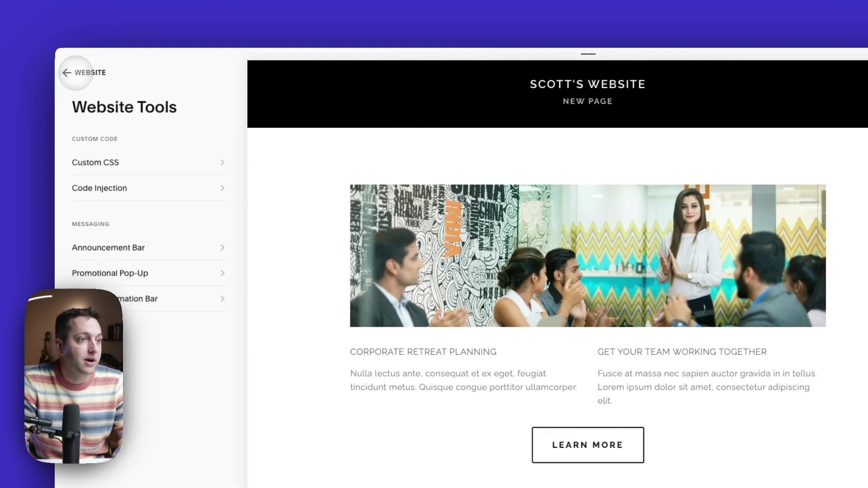
left_click(75, 72)
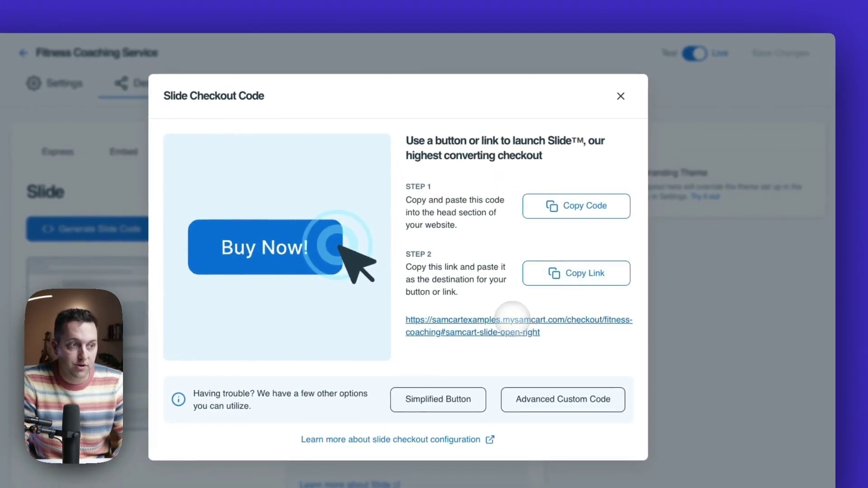
Copy the Slide checkout link from SamCart and set it as the link URL of the large image on the Squarespace page.
left_click(556, 276)
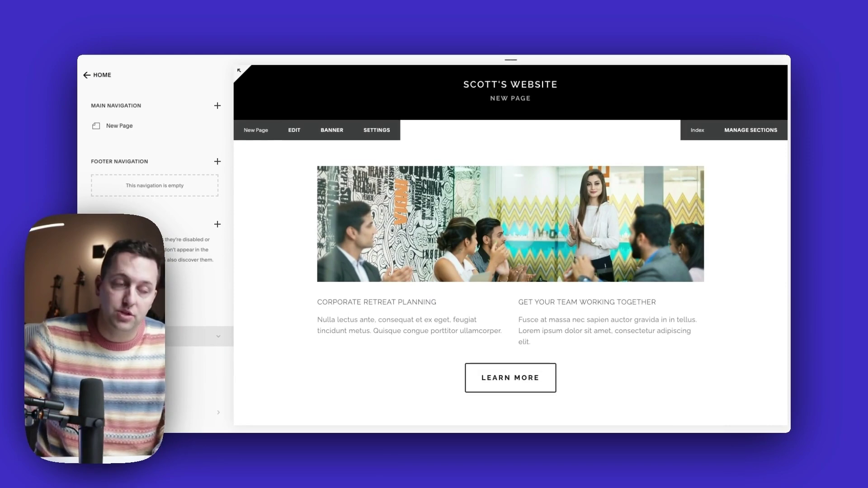
left_click(307, 132)
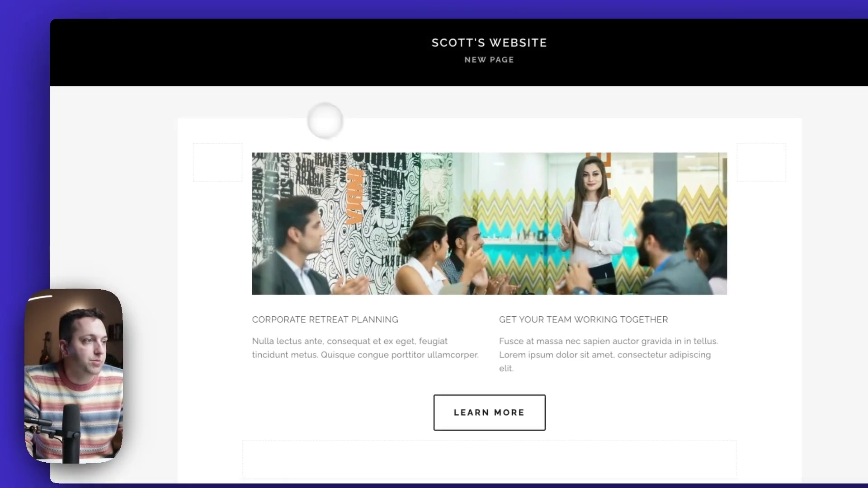
left_click(406, 181)
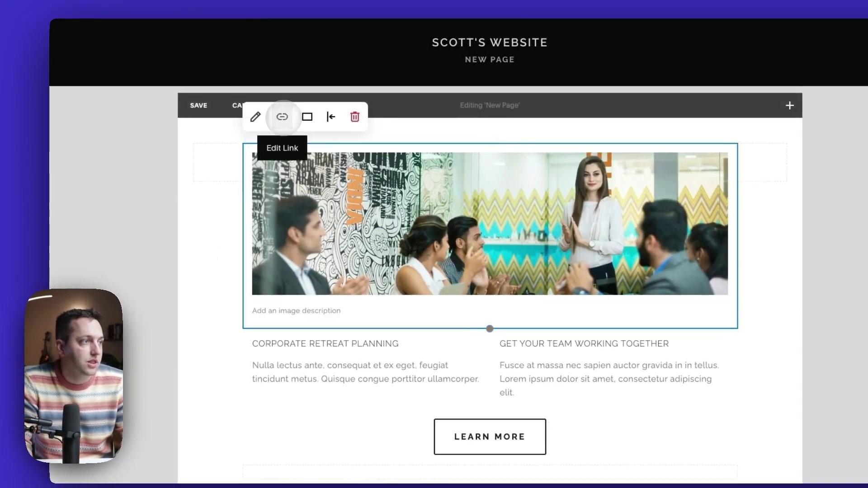
left_click(282, 116)
left_click(280, 176)
key("ctrl+v")
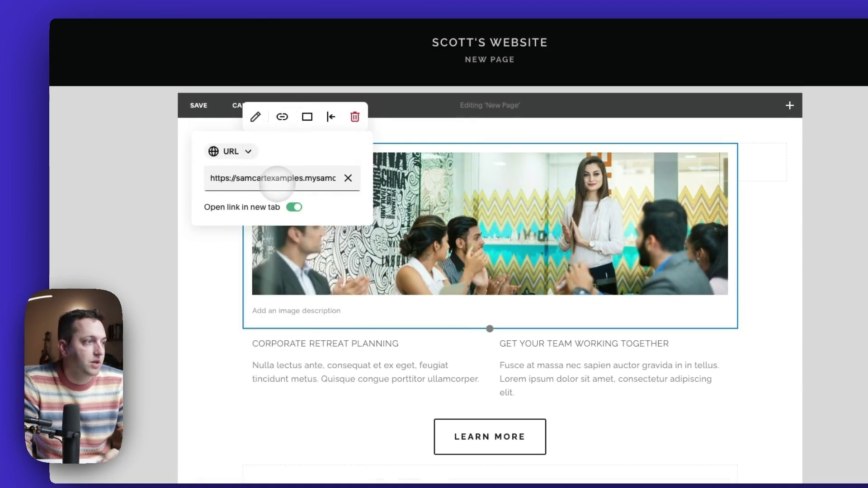
left_click_drag(279, 179, 355, 177)
left_click(312, 152)
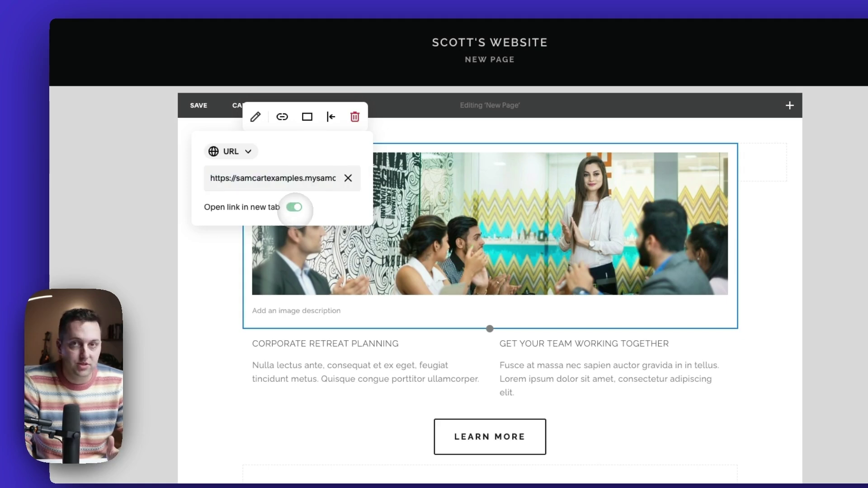
left_click(207, 288)
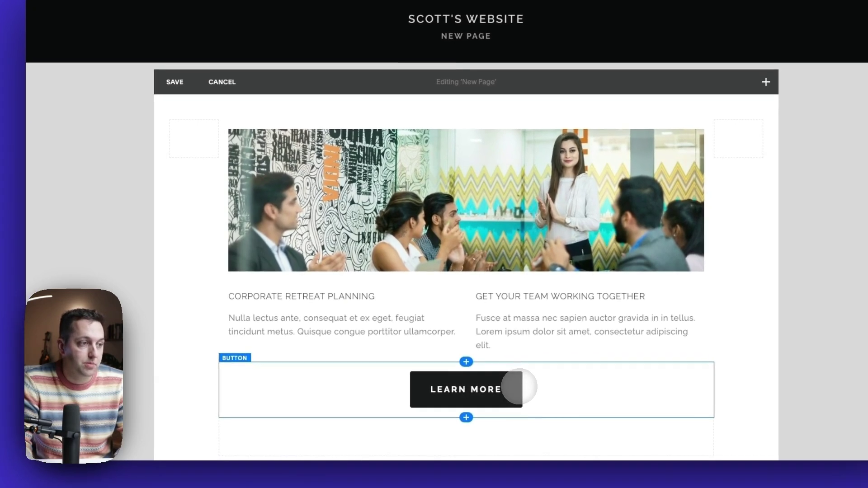
Set the LEARN MORE button's link to the copied Slide checkout URL and save the page.
left_click(519, 386)
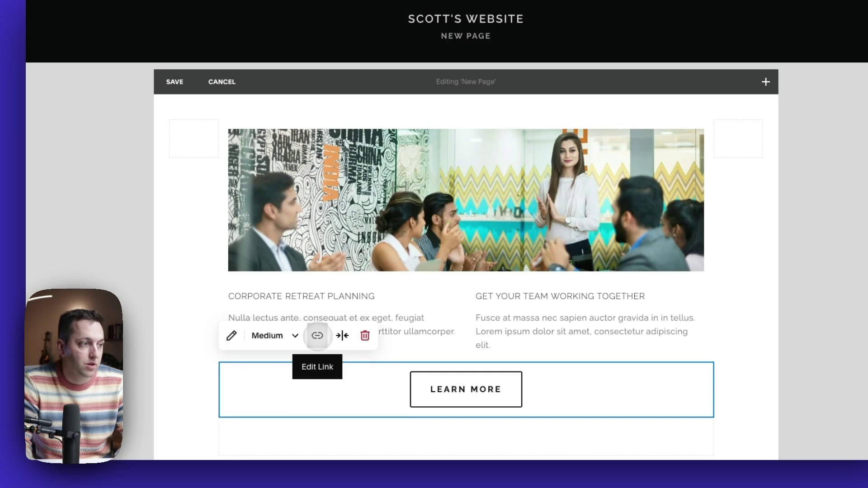
left_click(317, 335)
key("Return")
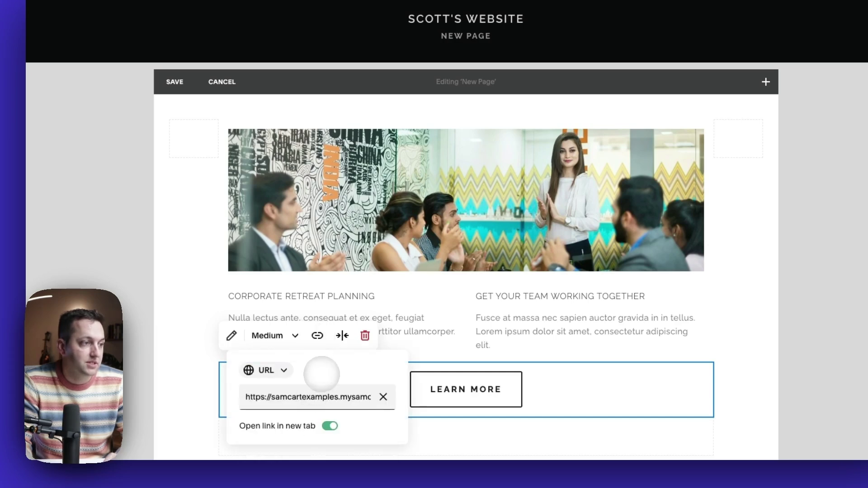
left_click(199, 372)
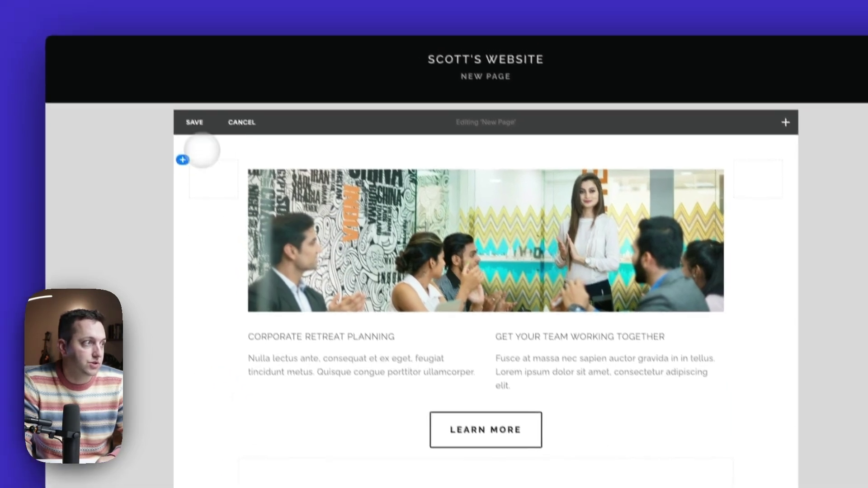
left_click(194, 122)
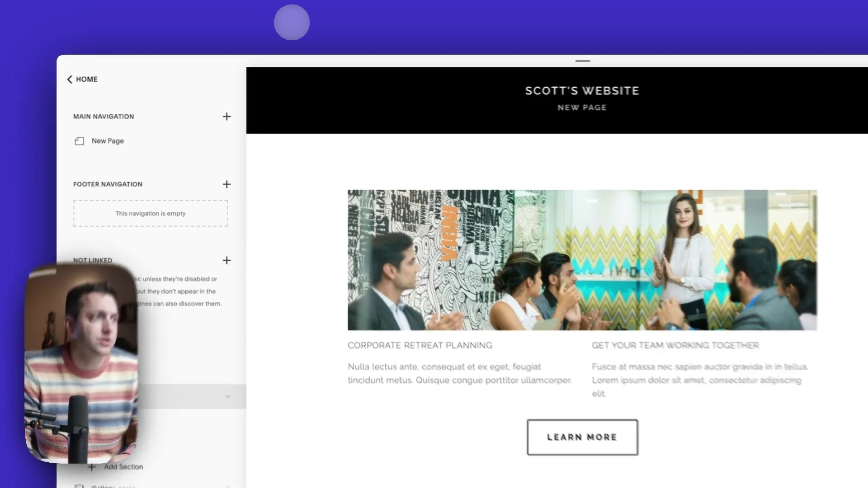
Reload the site, show it in full preview and test opening the slide checkout from the image and the LEARN MORE button.
key("super+r")
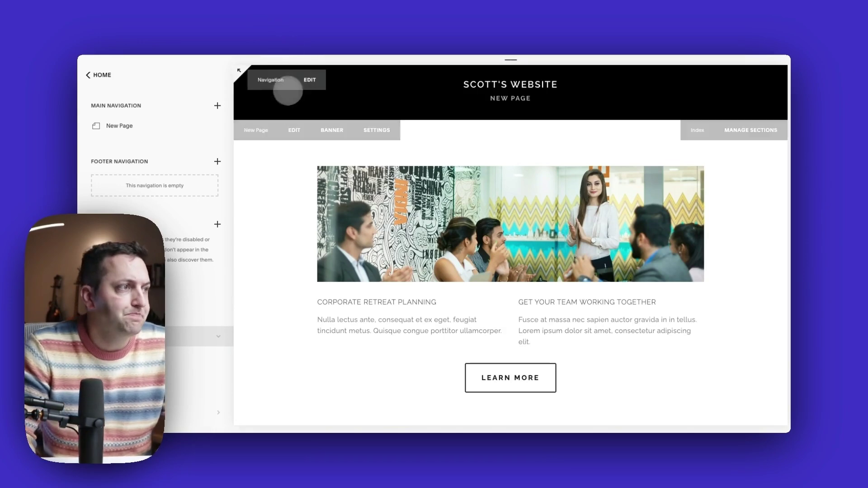
left_click(236, 70)
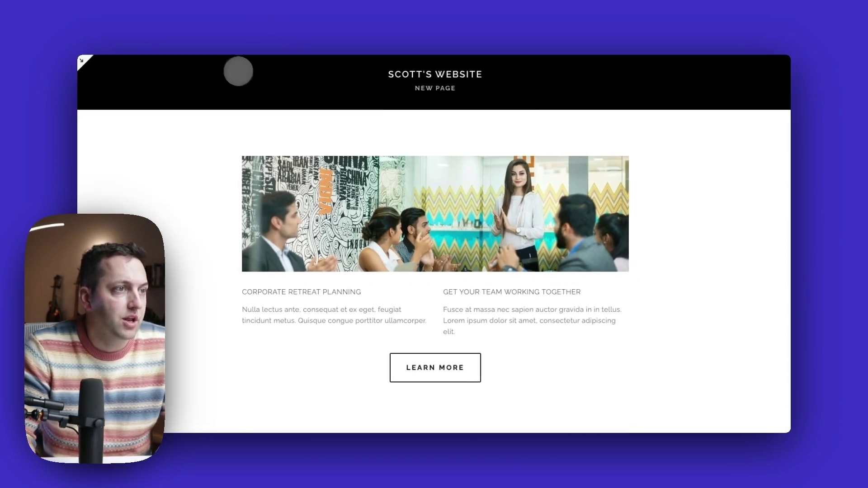
left_click(456, 215)
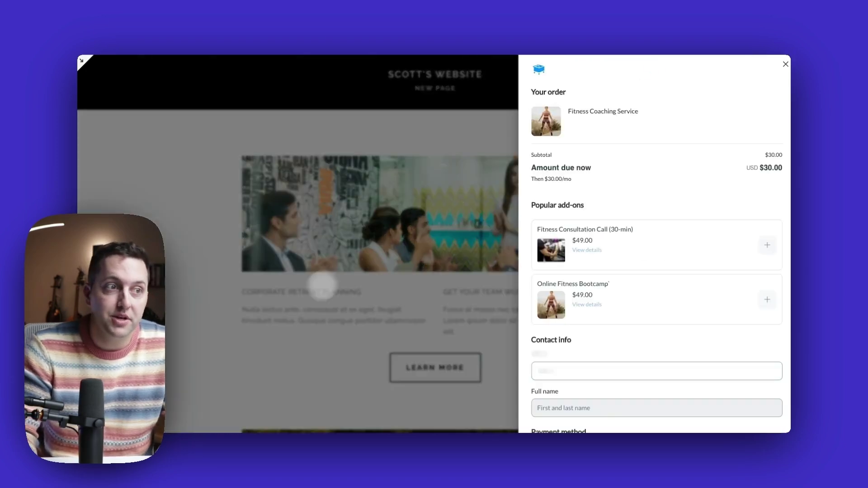
left_click(296, 308)
left_click(425, 360)
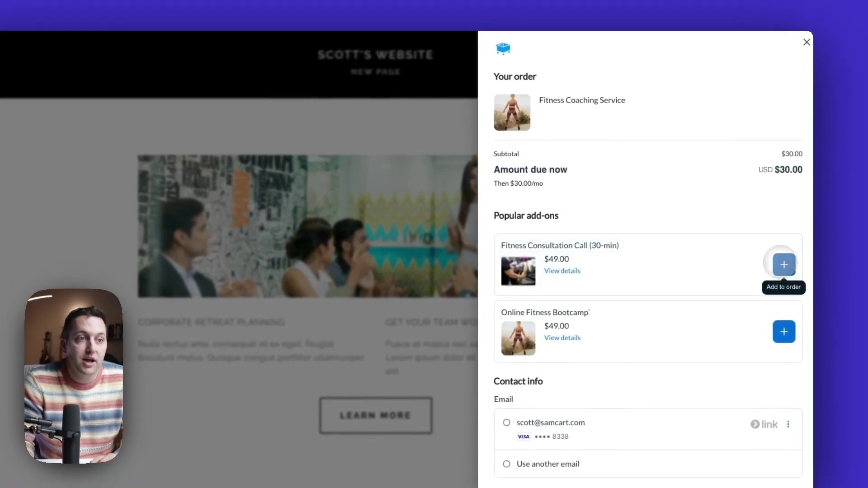
Add the Fitness Consultation Call (30-min) to the order and choose the saved contact email with its stored card.
left_click(782, 264)
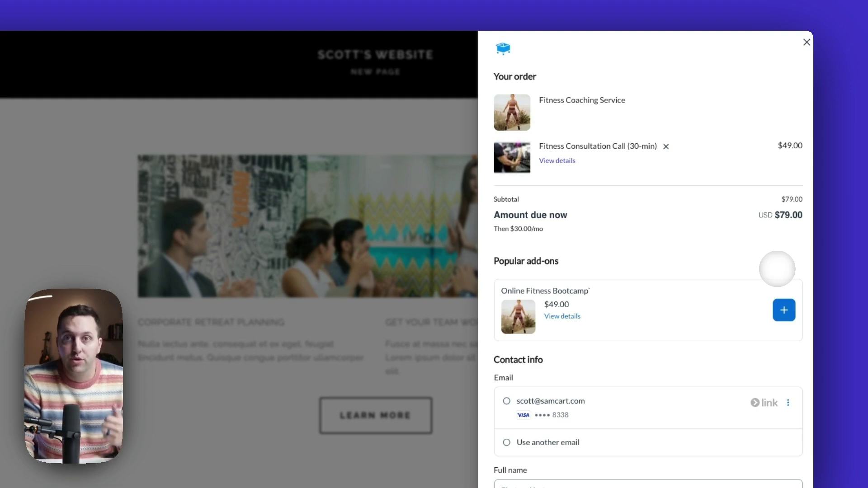
scroll(734, 265, "down", 5)
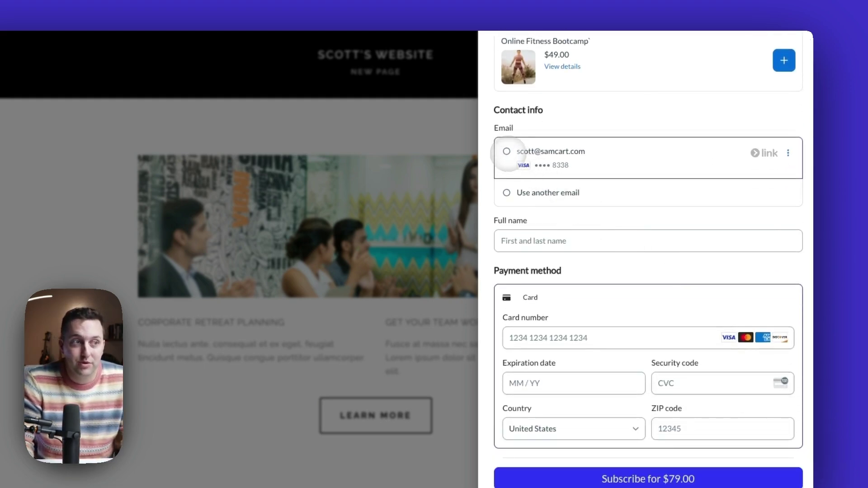
left_click(506, 150)
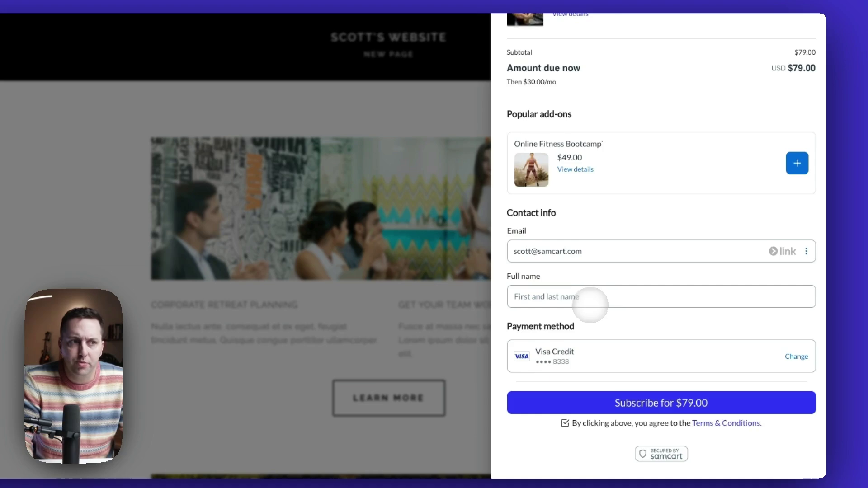
scroll(590, 303, "up", 3)
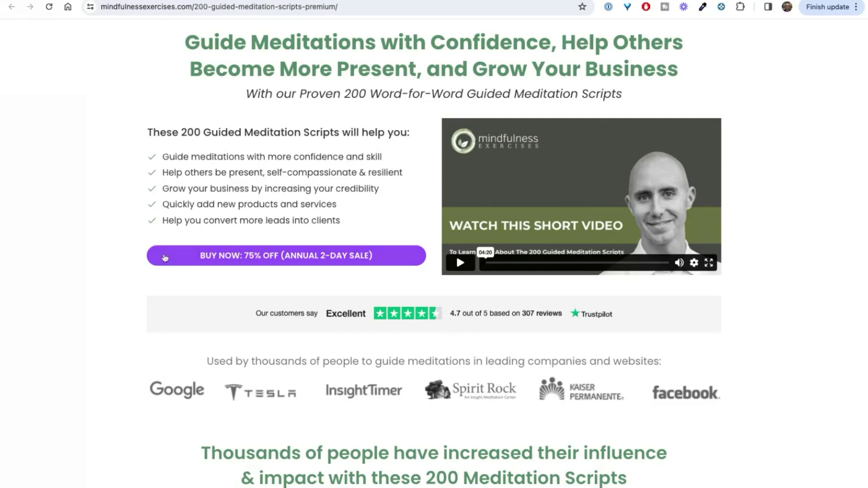
Open the purchase offer on the meditation scripts page, and add Social Starter Kit and Socialfinity Pro to the ebook order.
left_click(165, 258)
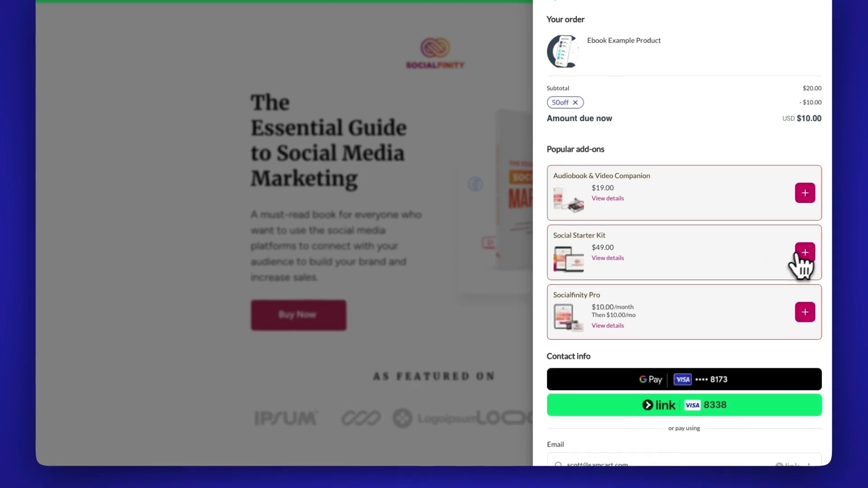
left_click(801, 255)
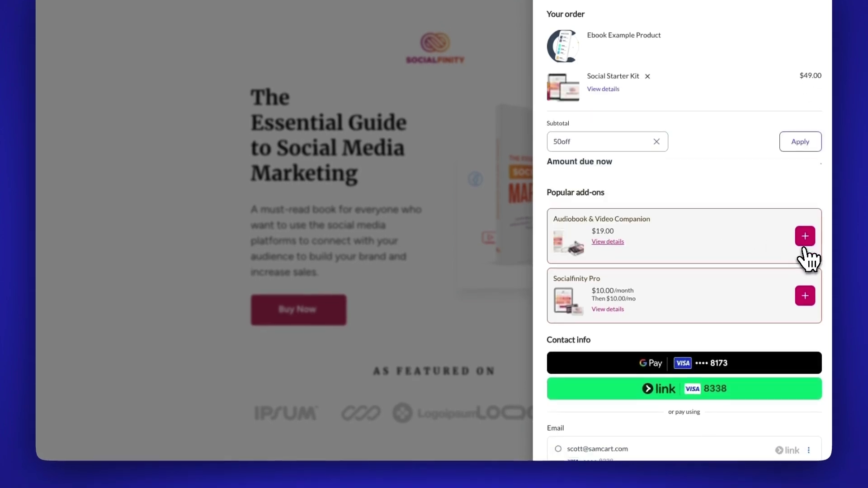
left_click(805, 291)
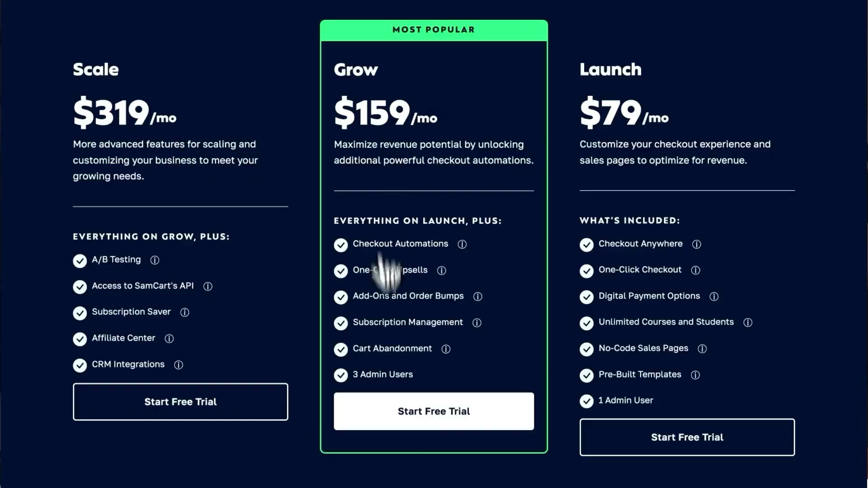
Review the SamCart pricing plans and open the Done-For-You implementation service page.
left_click(407, 427)
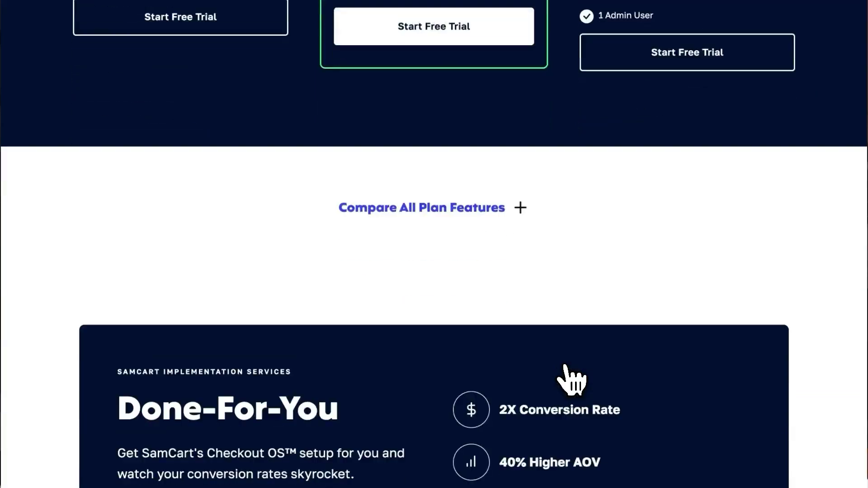
scroll(567, 378, "down", 5)
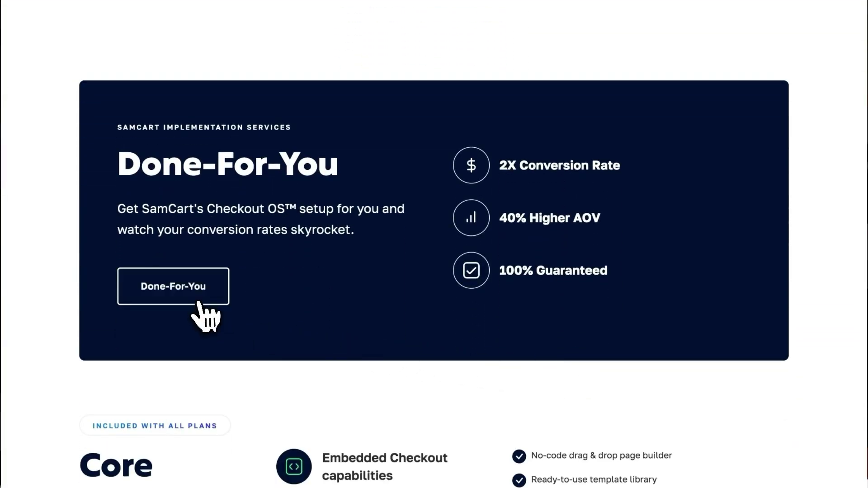
left_click(196, 299)
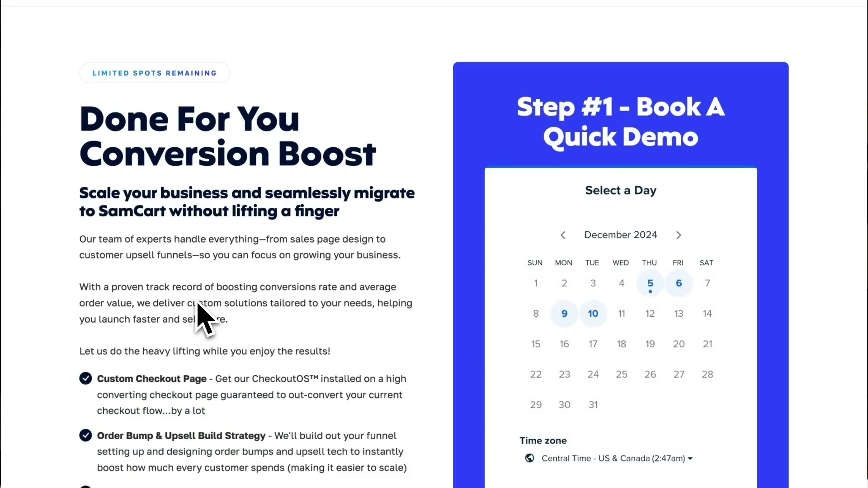